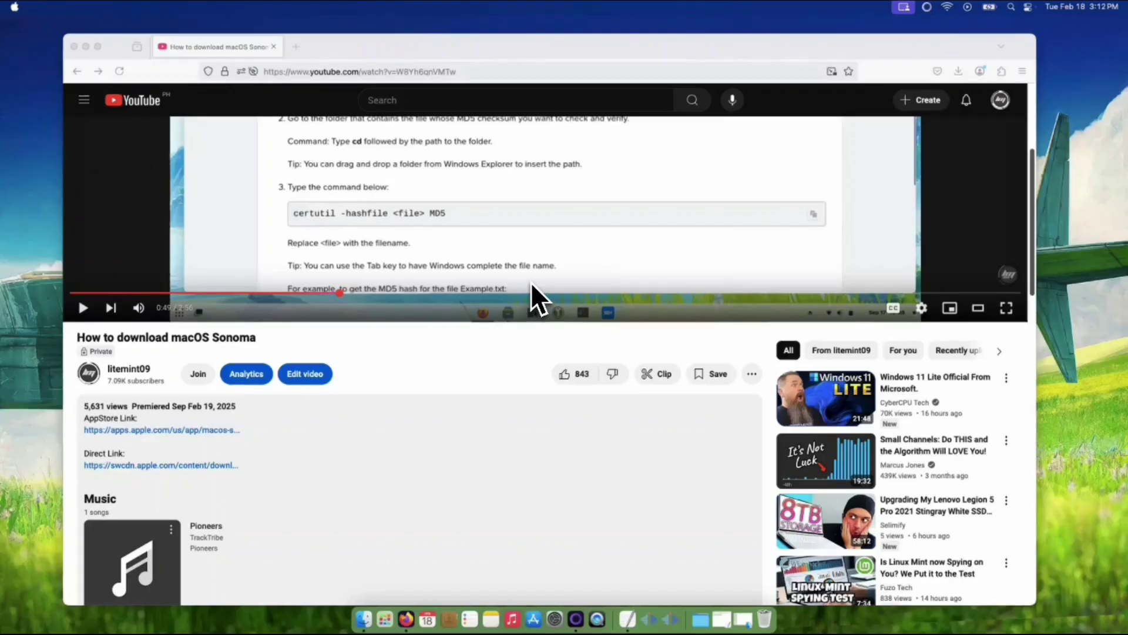
Step: Bring the Firefox 'How to download macOS Sonoma' YouTube page to the front
{"action": "left_click", "coordinate": [476, 331]}
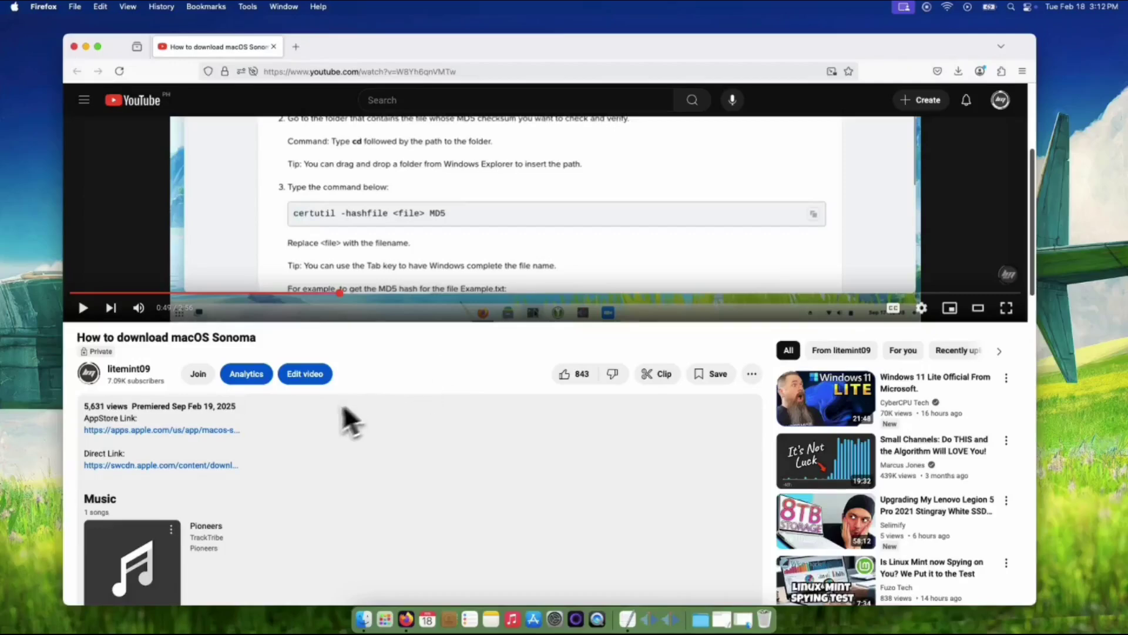
Step: Open the video's App Store link in App Store and request the macOS Sonoma download
{"action": "left_click", "coordinate": [175, 432]}
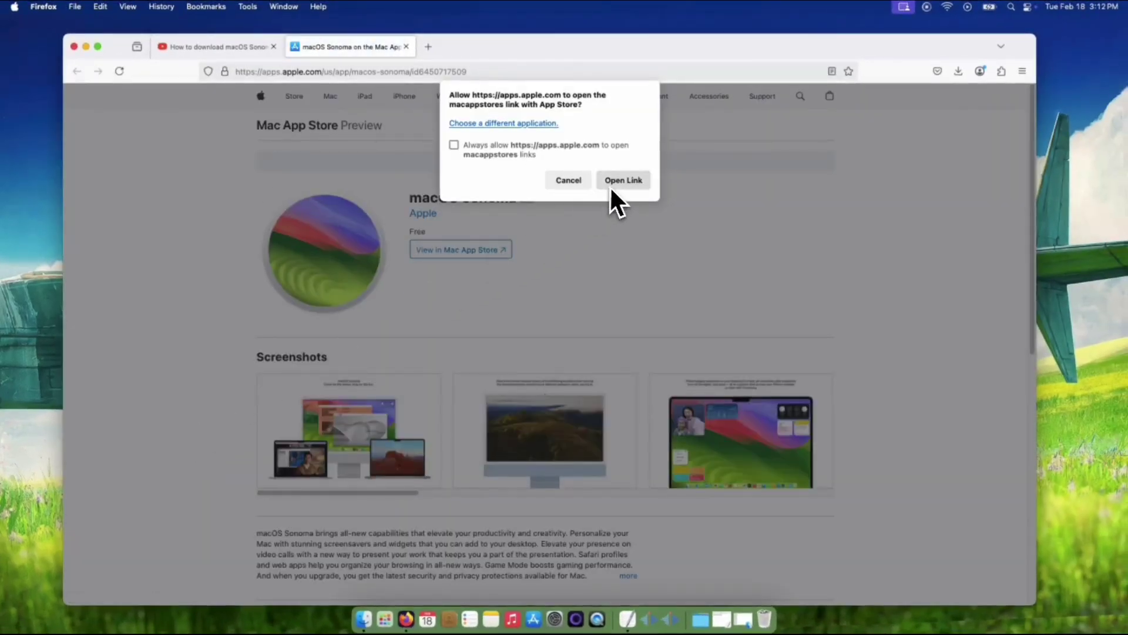
{"action": "left_click", "coordinate": [609, 185]}
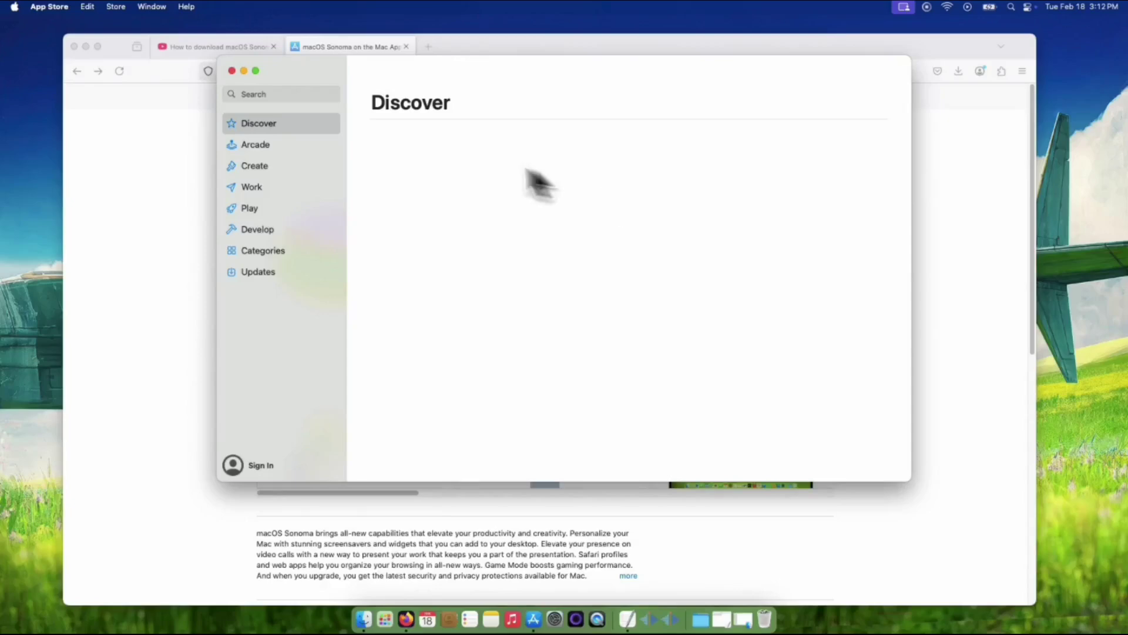
{"action": "left_click", "coordinate": [86, 46]}
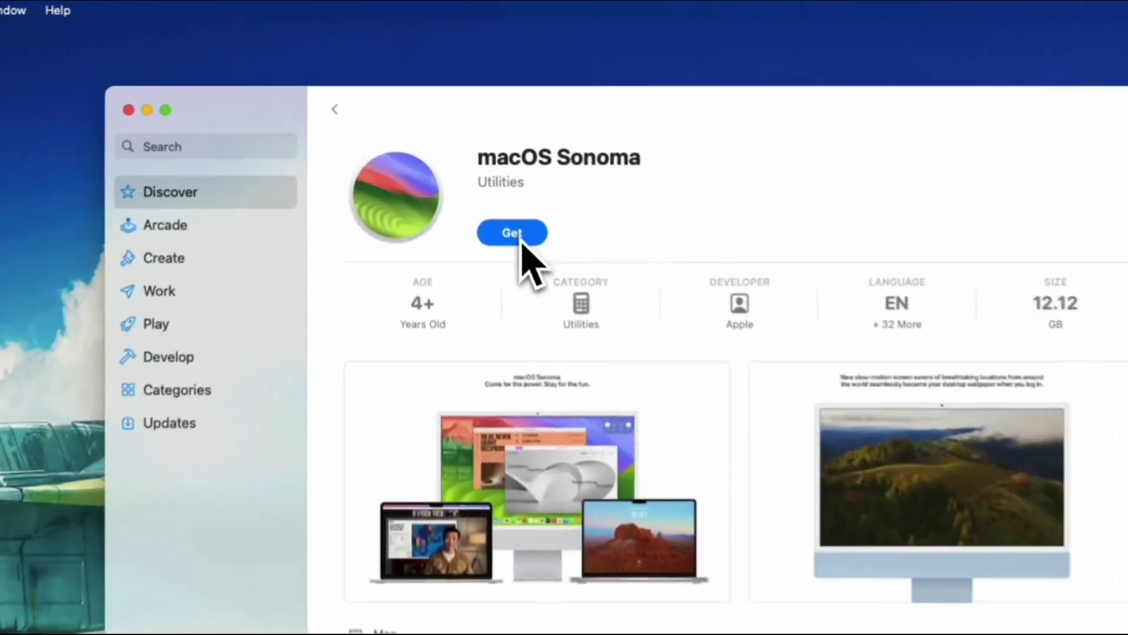
{"action": "left_click", "coordinate": [522, 235]}
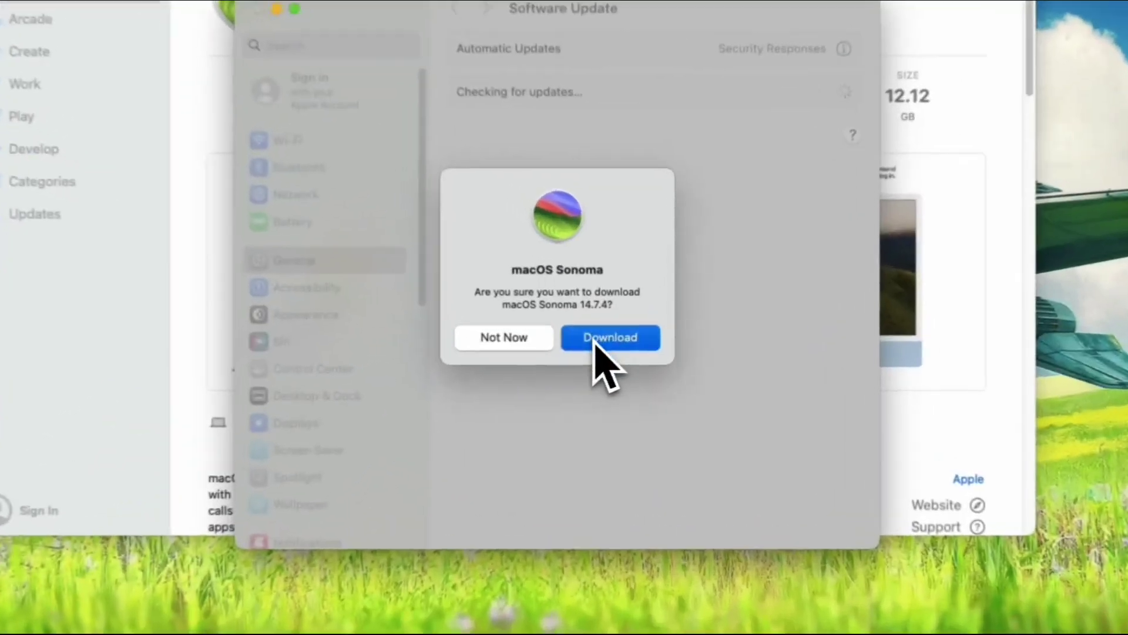
Step: Confirm the macOS Sonoma 14.7.4 download and launch Terminal from Spotlight
{"action": "left_click", "coordinate": [622, 355]}
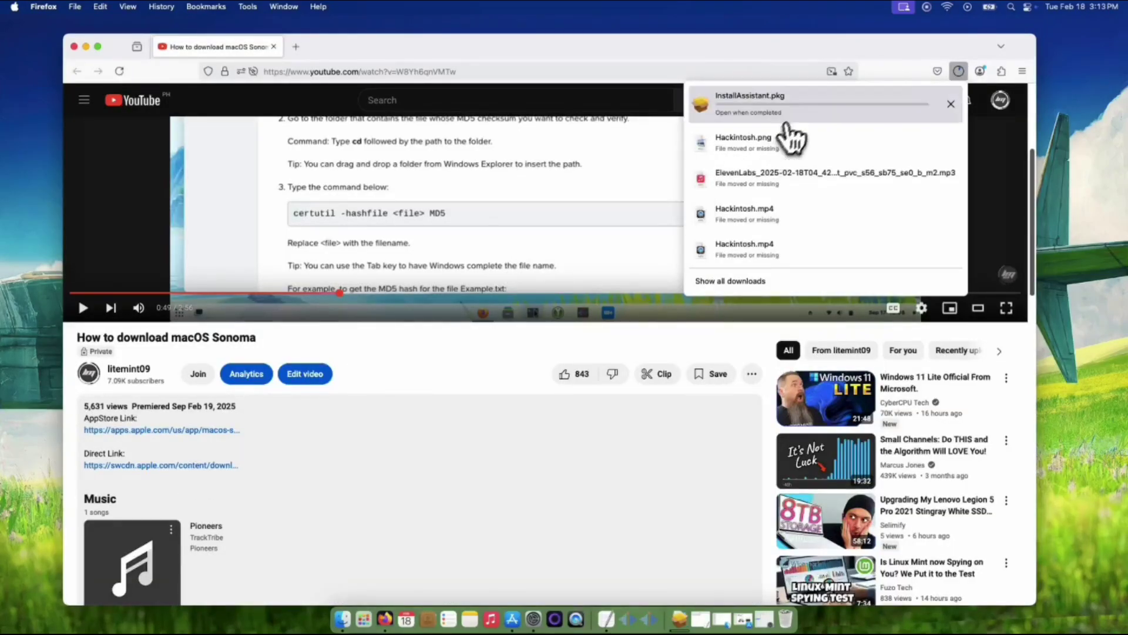
{"action": "left_click", "coordinate": [1011, 6]}
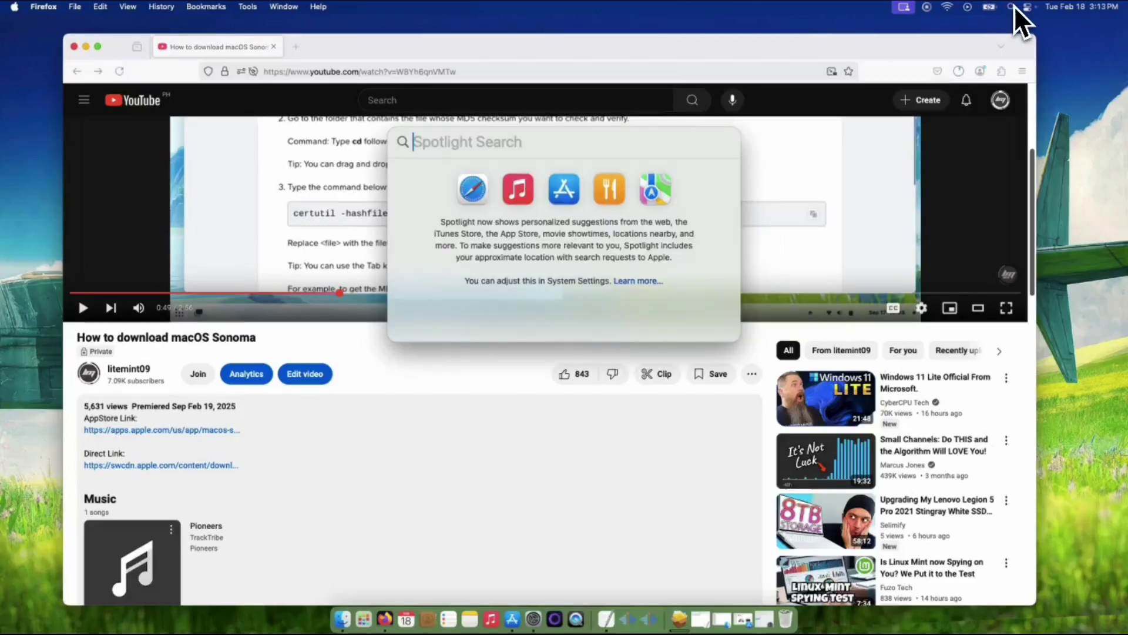
{"action": "type", "text": "terminal"}
{"action": "key", "text": "Return"}
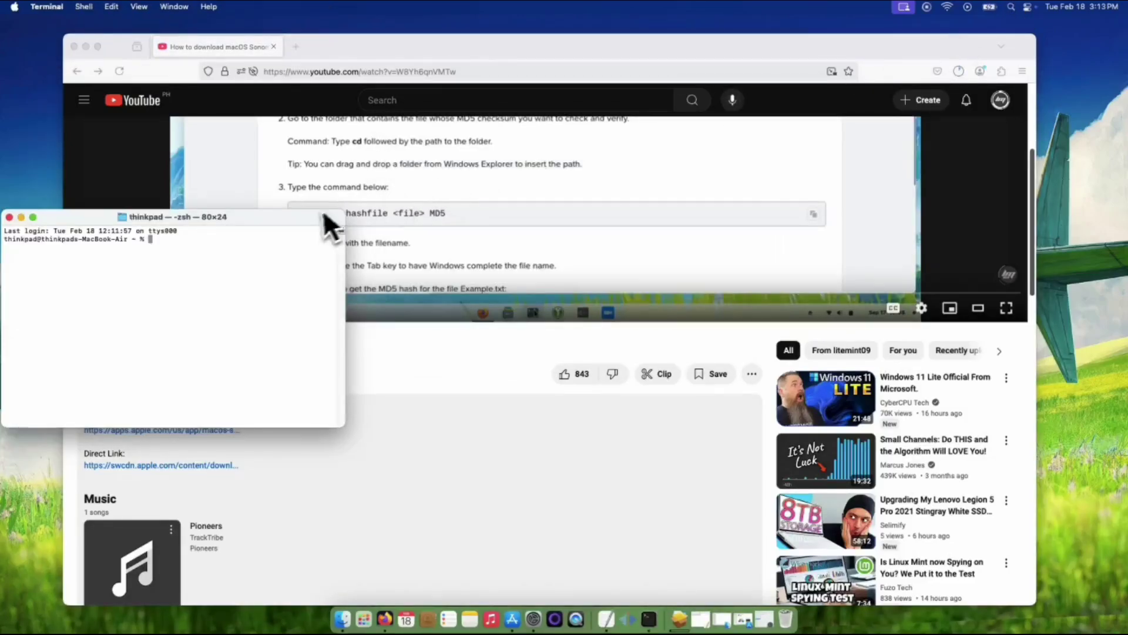
{"action": "left_click_drag", "start_coordinate": [323, 215], "coordinate": [559, 170]}
Step: Enlarge the Terminal text twice and ping swcdn.apple.com
{"action": "key", "text": "super+plus"}
{"action": "key", "text": "super+plus"}
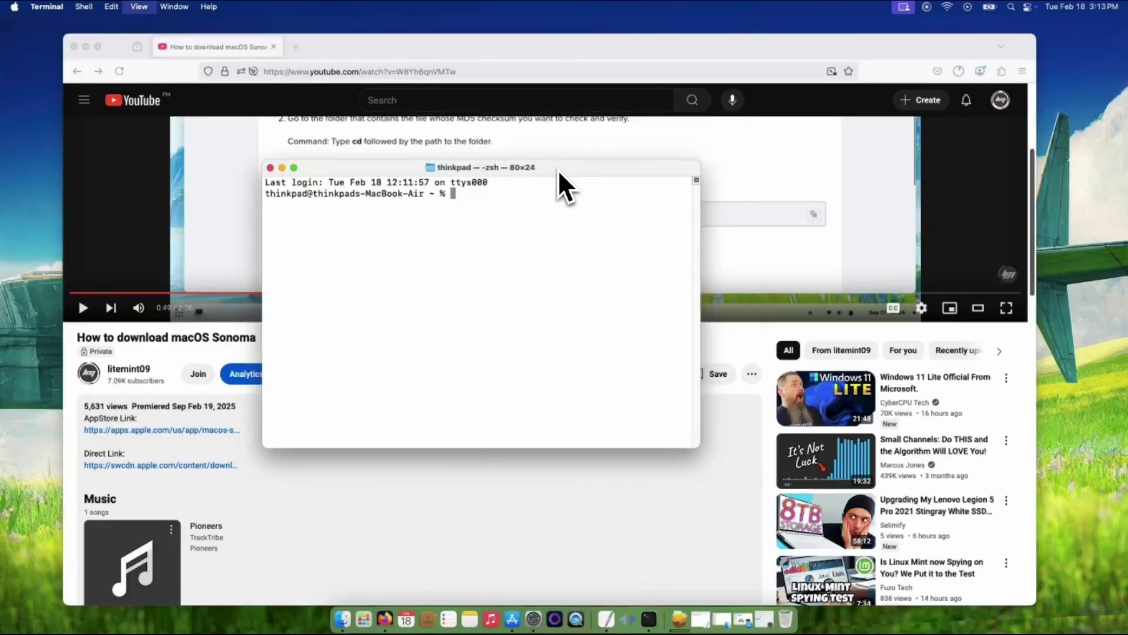
{"action": "key", "text": "super+plus"}
{"action": "type", "text": "ping swcdn.apple.com"}
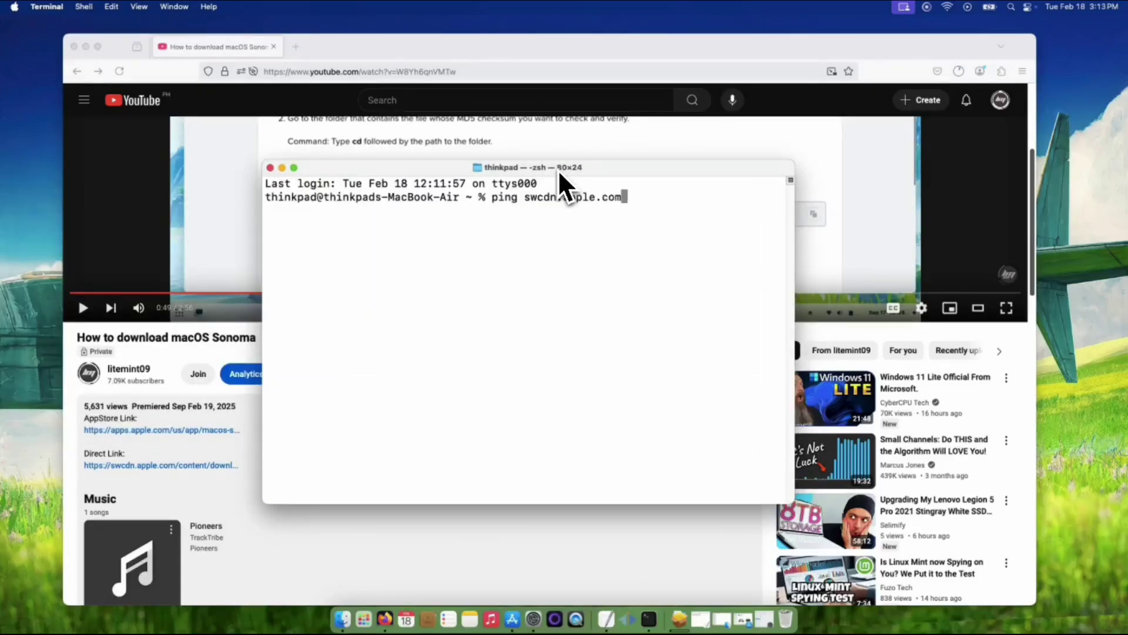
{"action": "key", "text": "Return"}
{"action": "key", "text": "Return"}
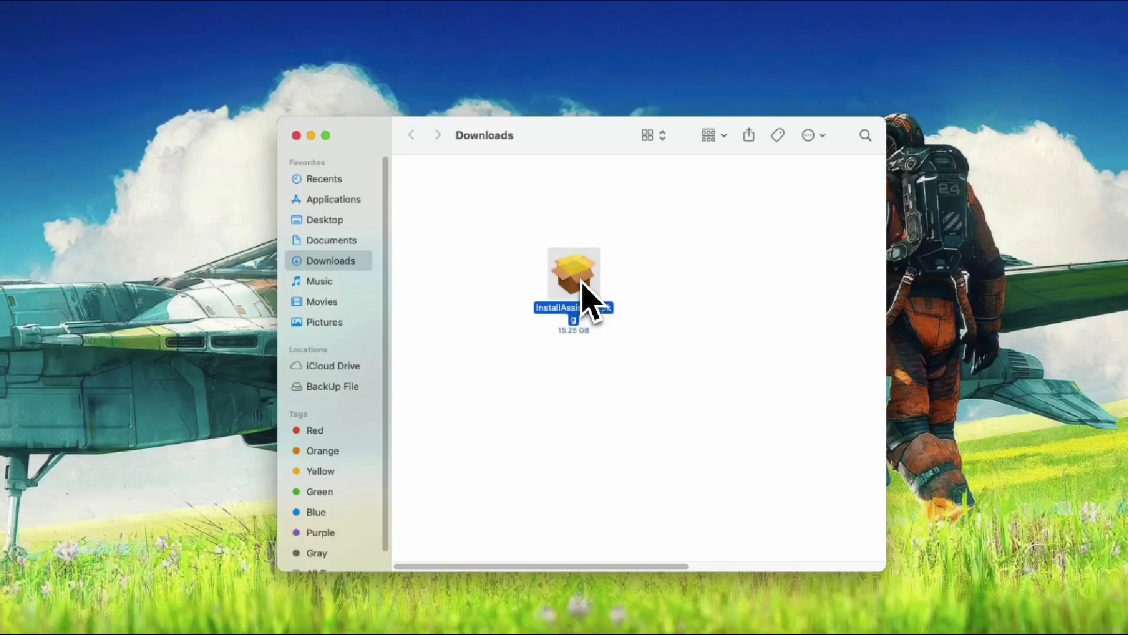
Step: Open InstallAssistant.pkg from Downloads through its right-click menu
{"action": "right_click", "coordinate": [584, 284]}
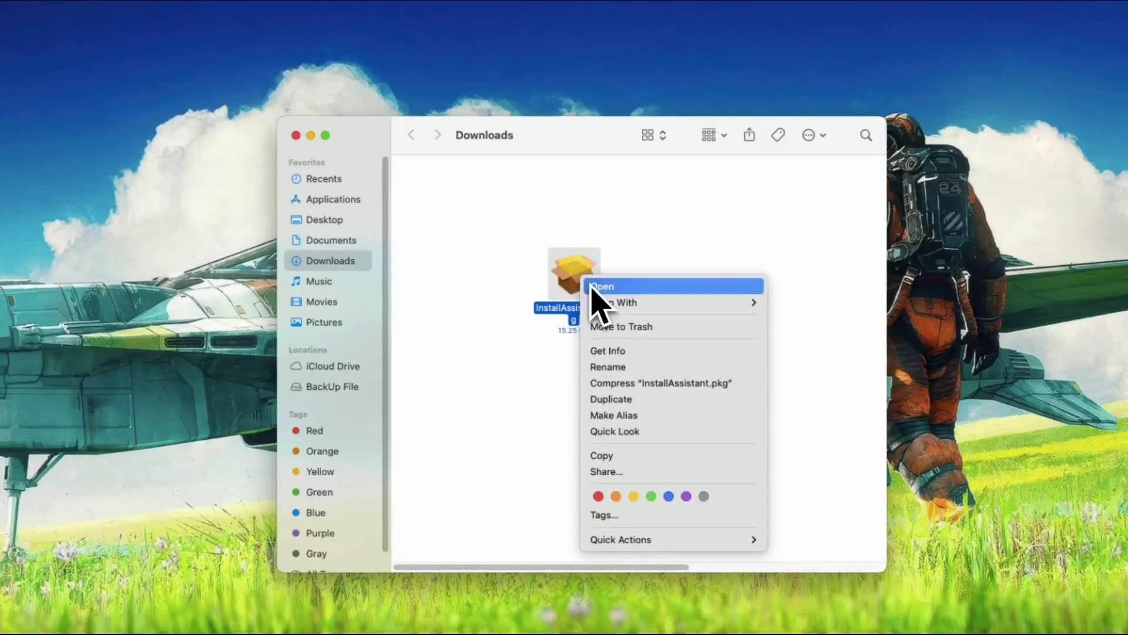
{"action": "left_click", "coordinate": [600, 286]}
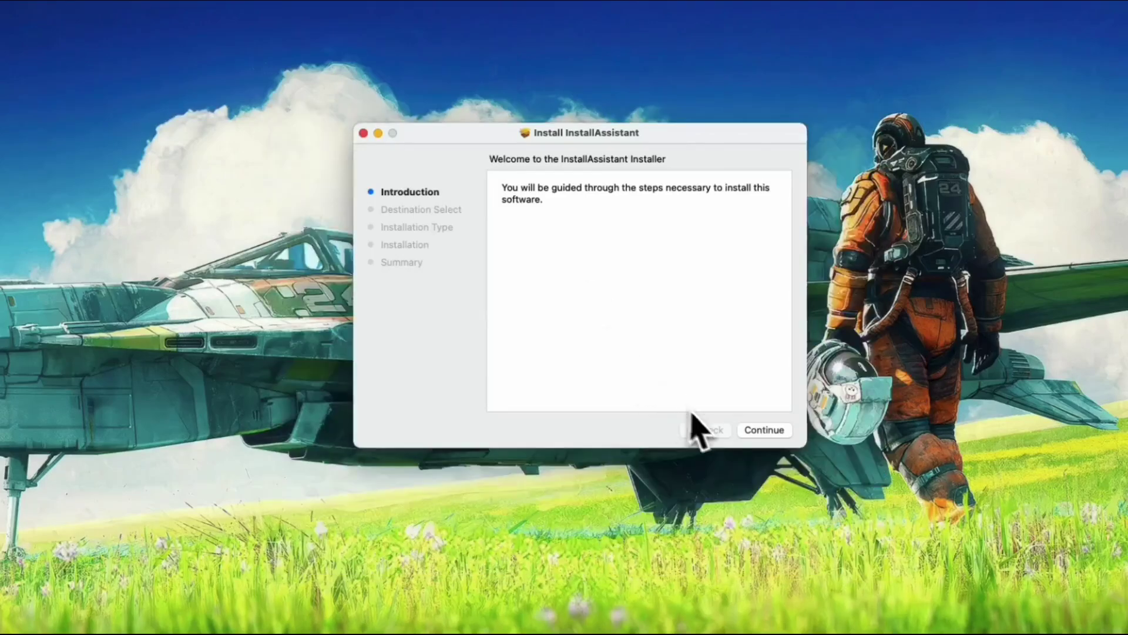
Step: Set SequoiaSSD as the install destination and start the installation
{"action": "left_click", "coordinate": [754, 435]}
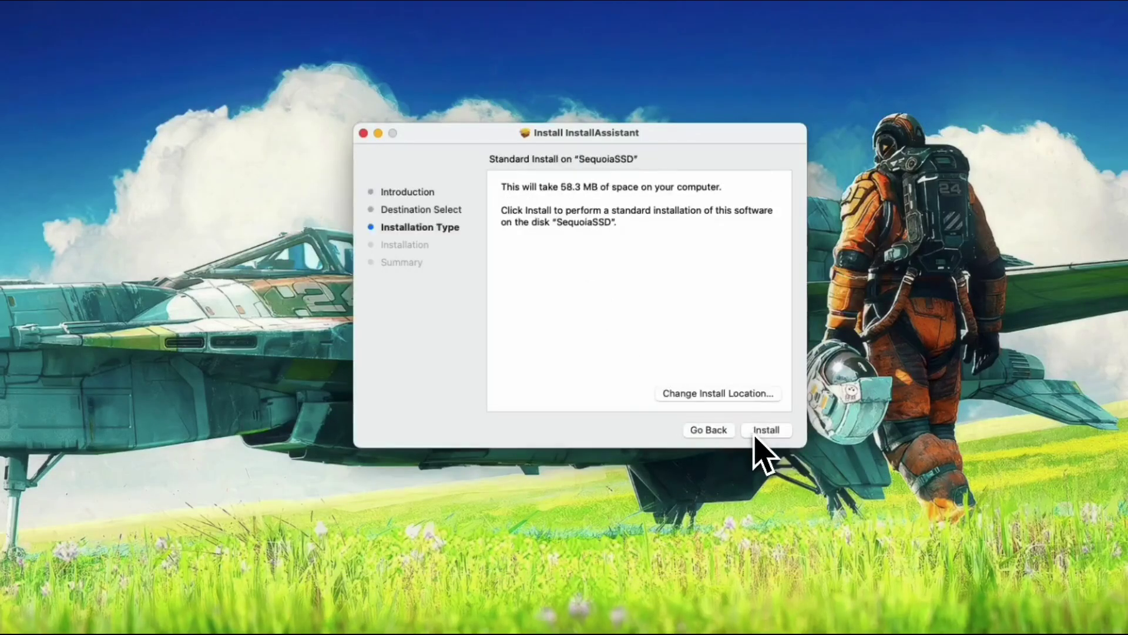
{"action": "left_click", "coordinate": [724, 398]}
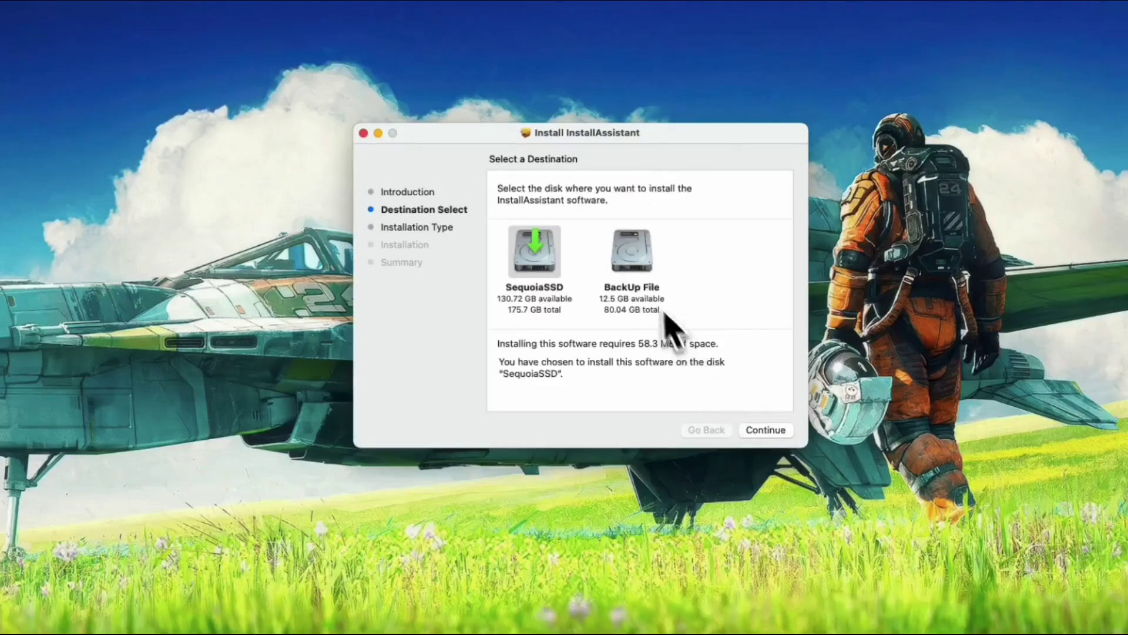
{"action": "left_click", "coordinate": [547, 260]}
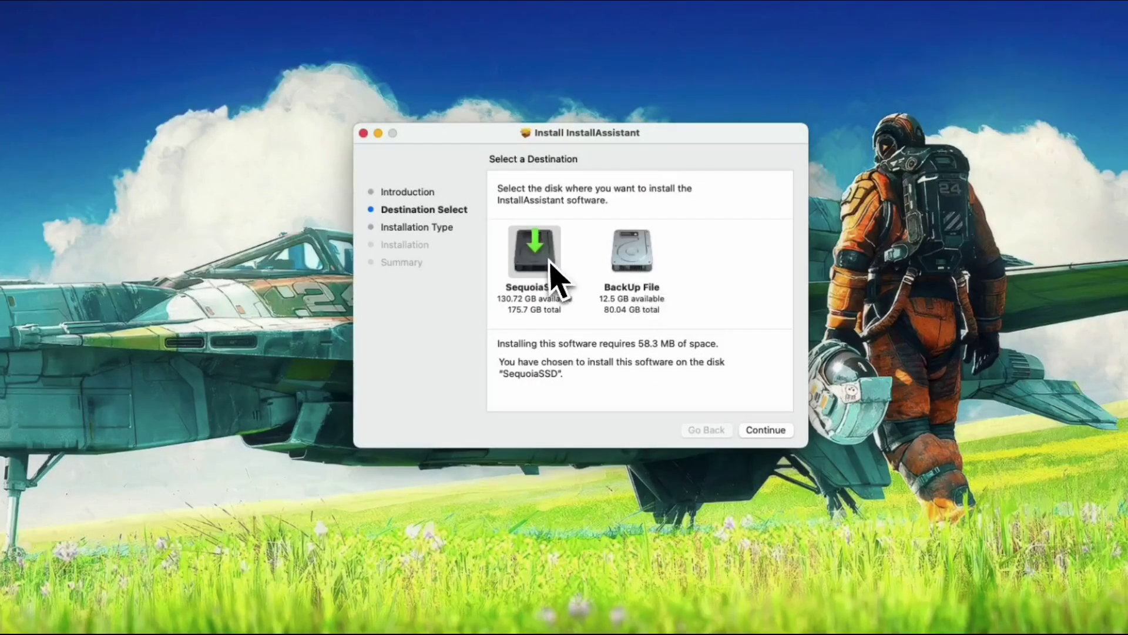
{"action": "left_click", "coordinate": [763, 430]}
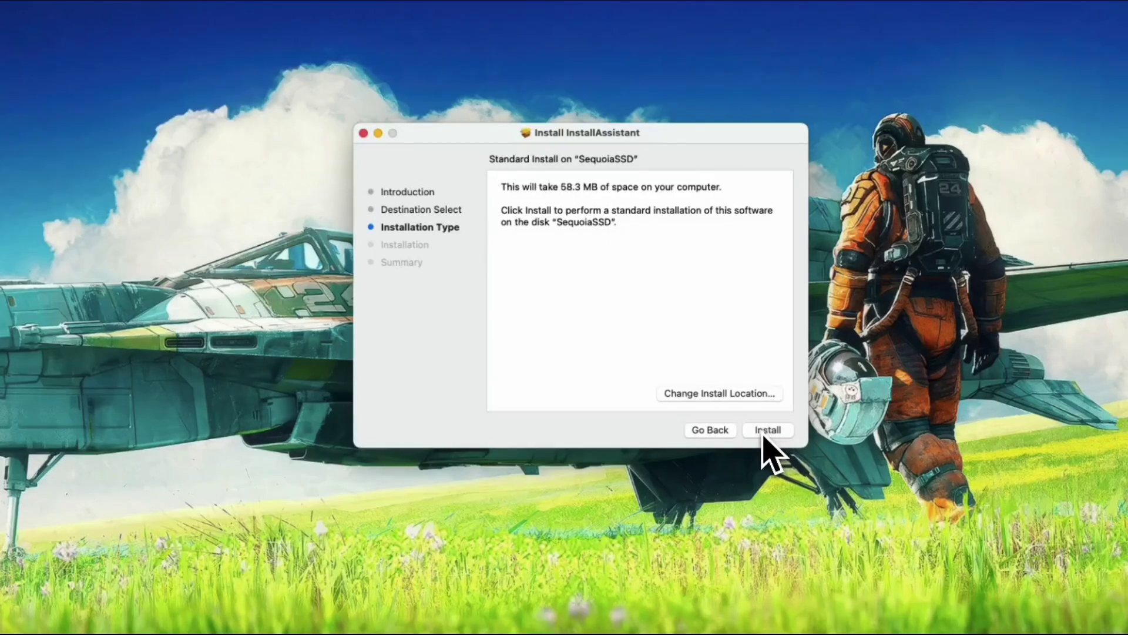
{"action": "left_click", "coordinate": [763, 431]}
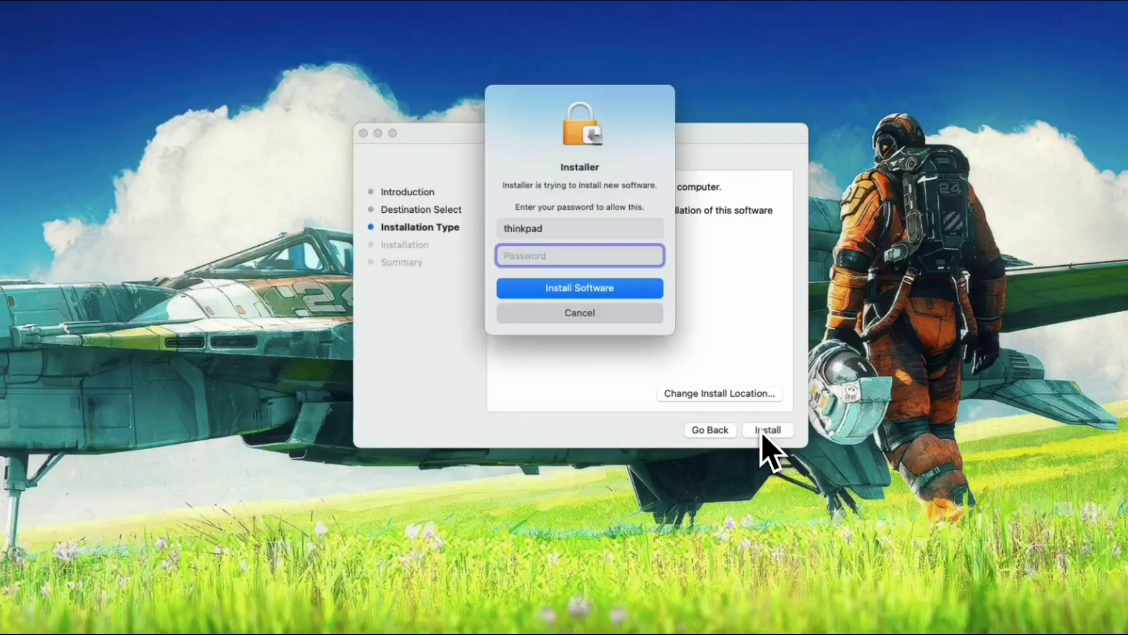
Step: Authorise with the administrator password, close the finished installer, and trash the package
{"action": "key", "text": "Return"}
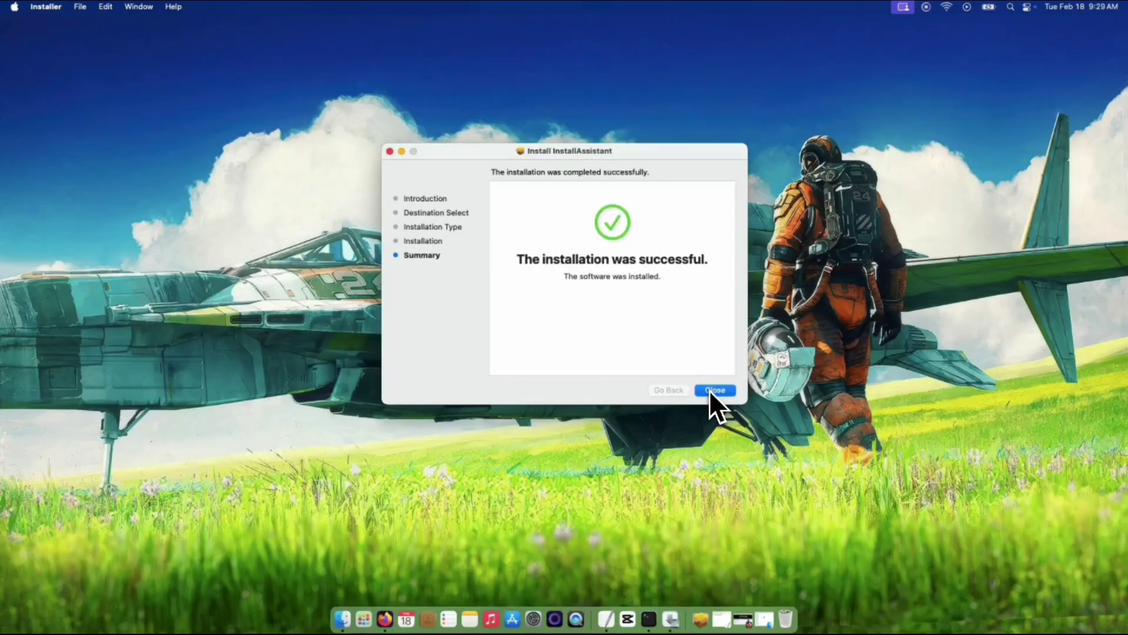
{"action": "left_click", "coordinate": [712, 390]}
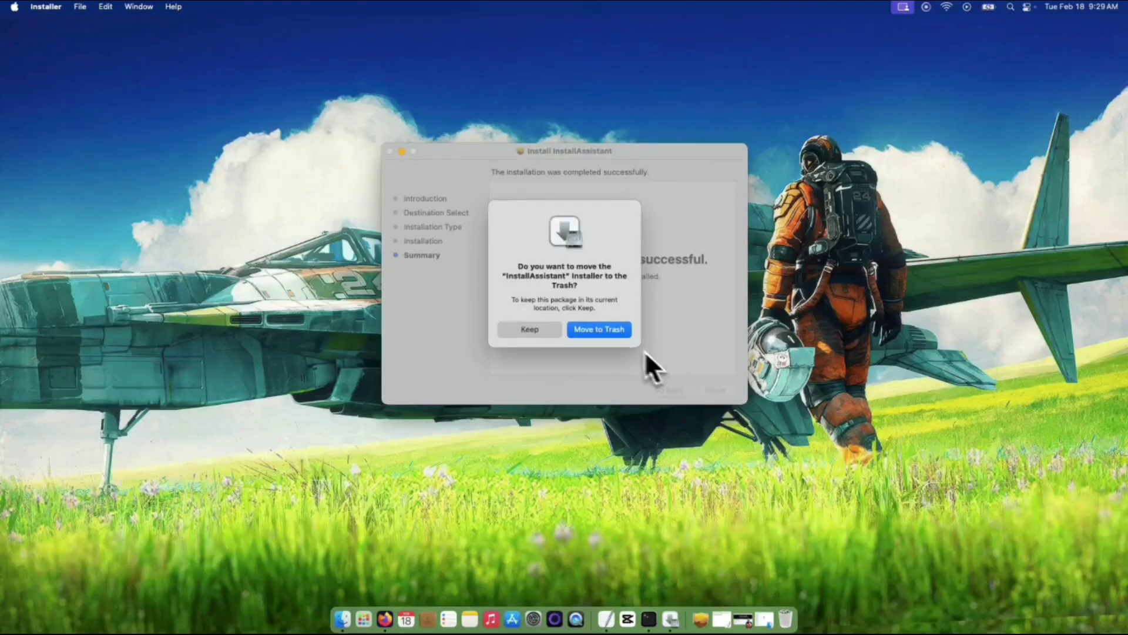
{"action": "left_click", "coordinate": [603, 332]}
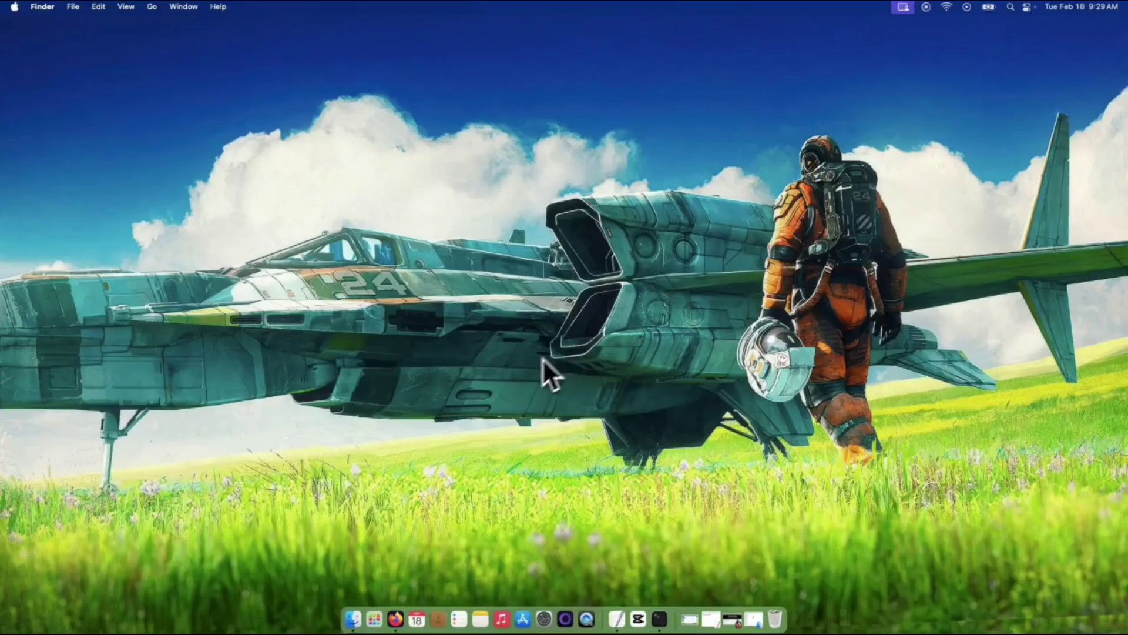
Step: Find Install macOS Sonoma on Launchpad's second page, then open a Finder window
{"action": "left_click", "coordinate": [353, 618]}
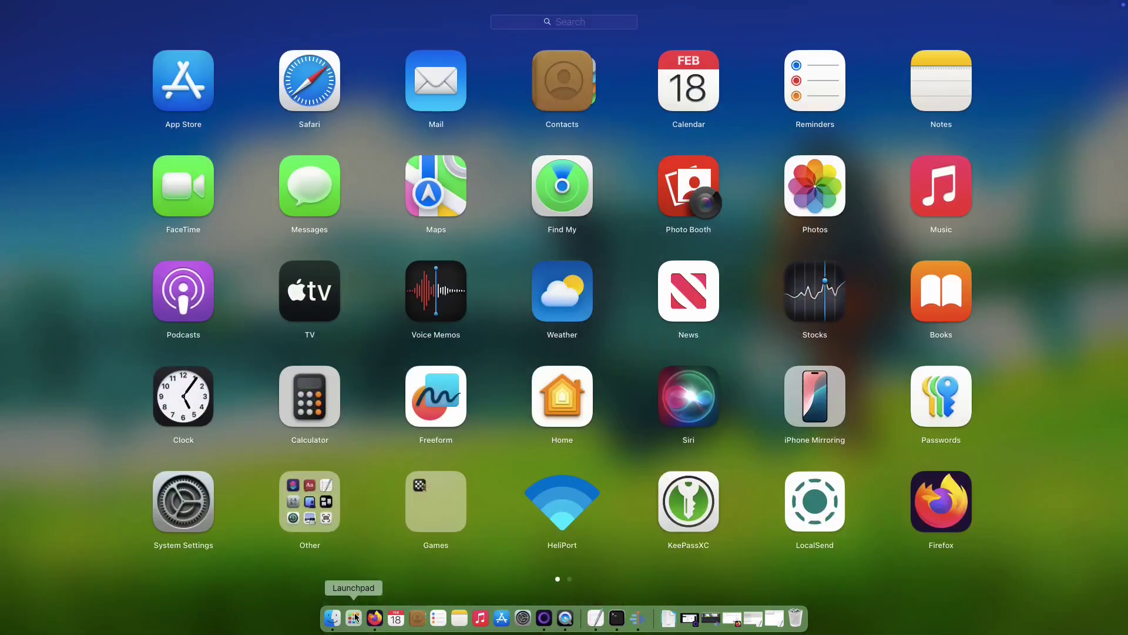
{"action": "scroll", "coordinate": [391, 540], "scroll_direction": "right", "scroll_amount": 5}
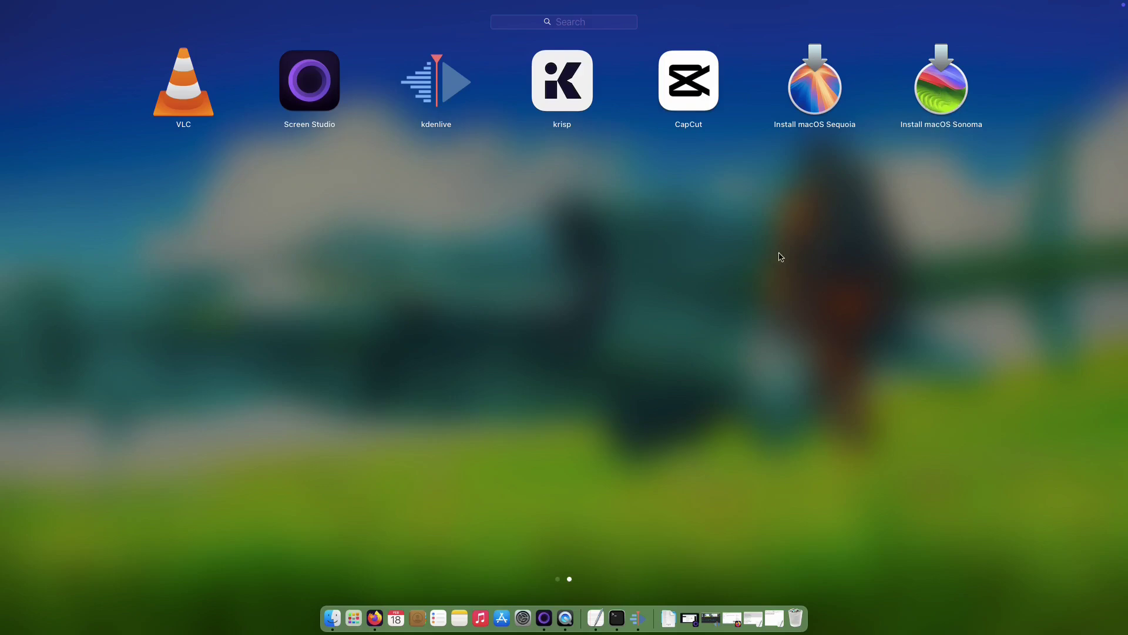
{"action": "left_click", "coordinate": [341, 609]}
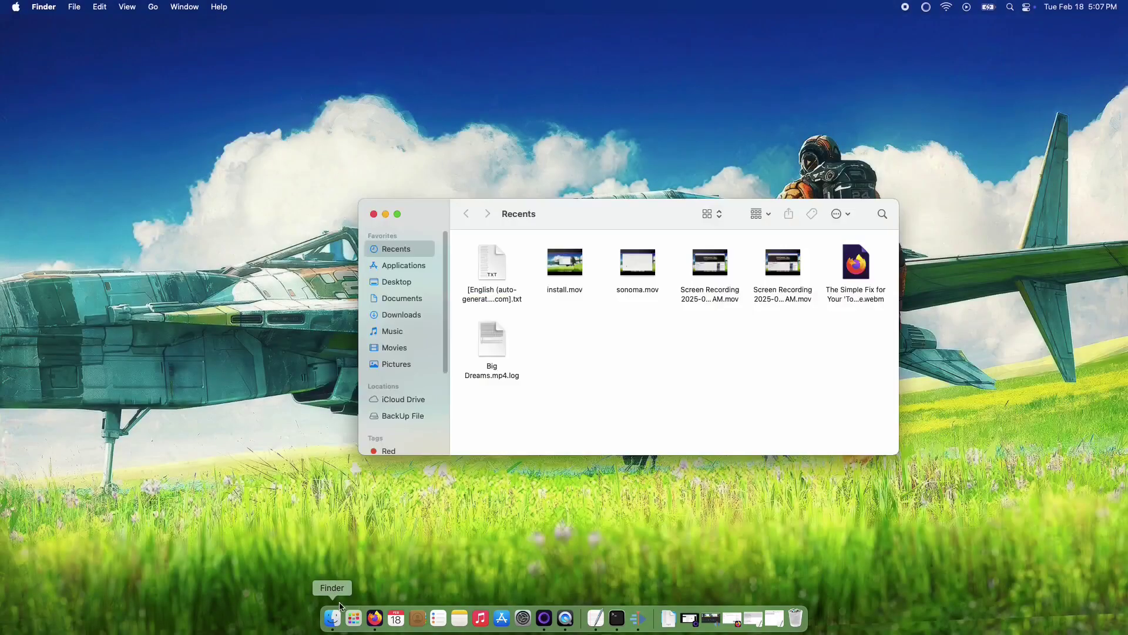
Step: Show the Applications folder in Finder and select Install macOS Sonoma
{"action": "left_click", "coordinate": [420, 265]}
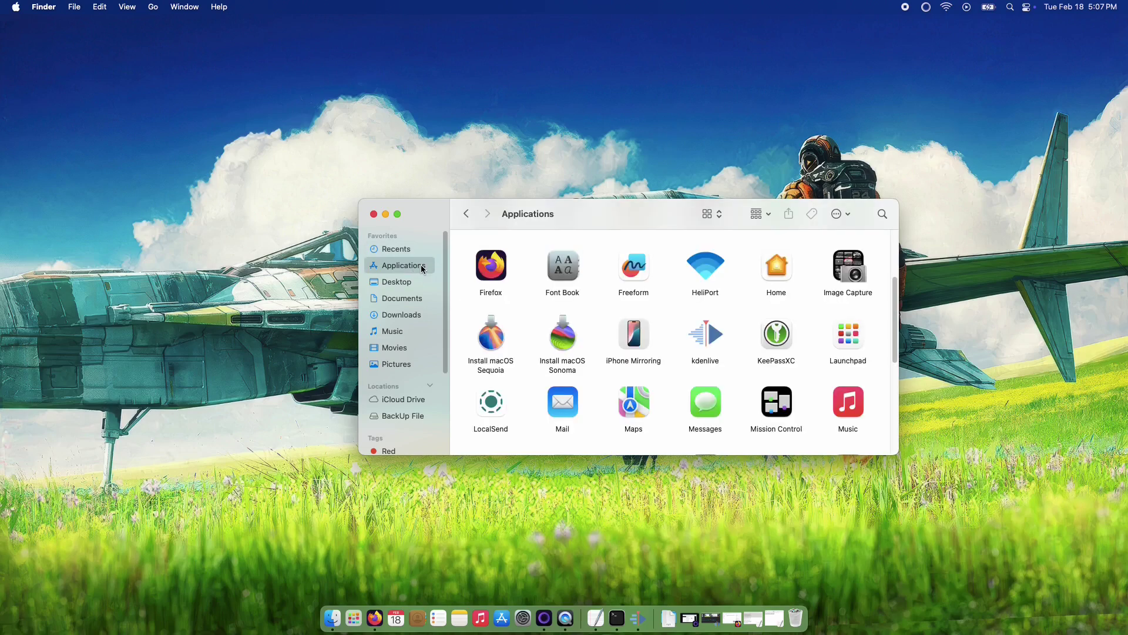
{"action": "left_click", "coordinate": [564, 339]}
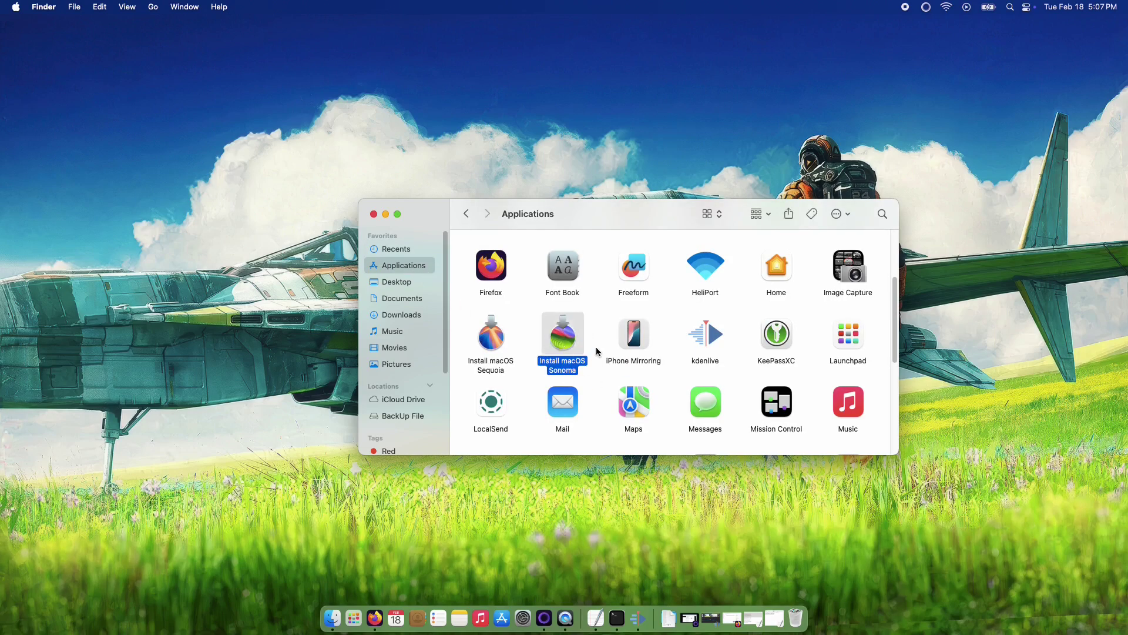